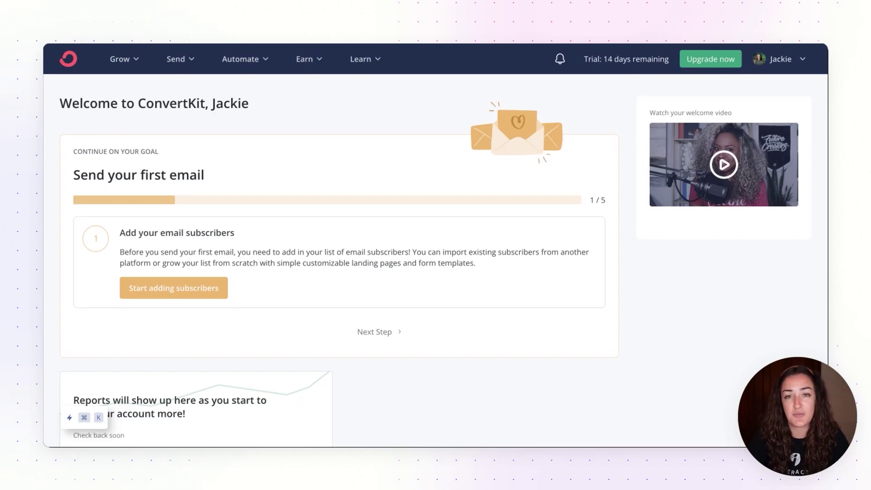
Go to ConvertKit's Send > Sequences page listing the Average and Low photo IQ sequences.
{"action": "left_click", "coordinate": [187, 60]}
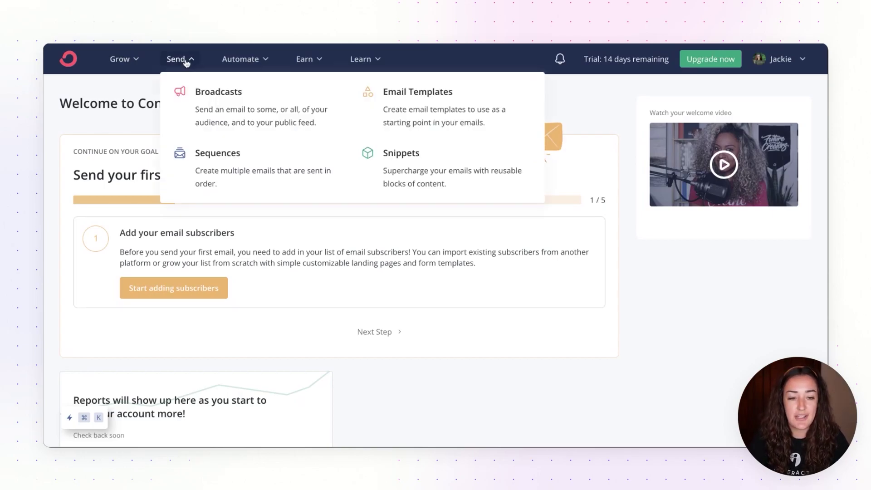
{"action": "left_click", "coordinate": [230, 174]}
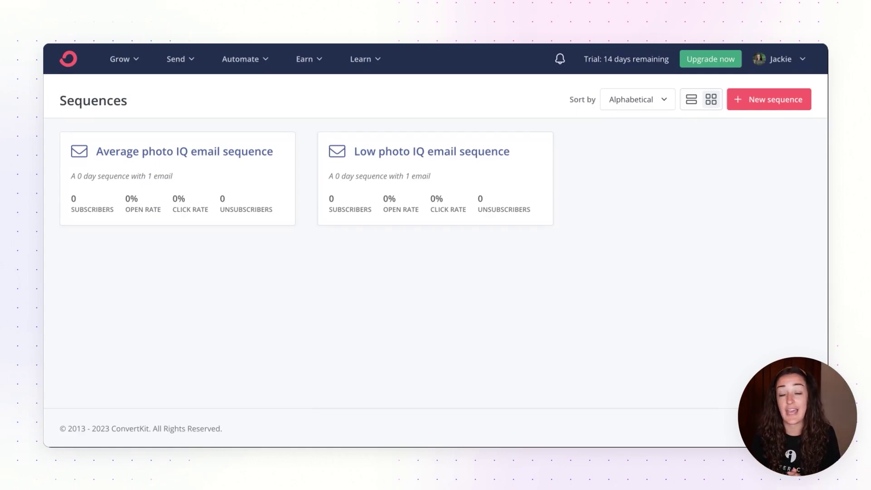
Create a new 'High photo IQ email sequence' whose email subject is 'Your Quiz Result'.
{"action": "left_click", "coordinate": [785, 104]}
{"action": "type", "text": "High photo IQ email sequence"}
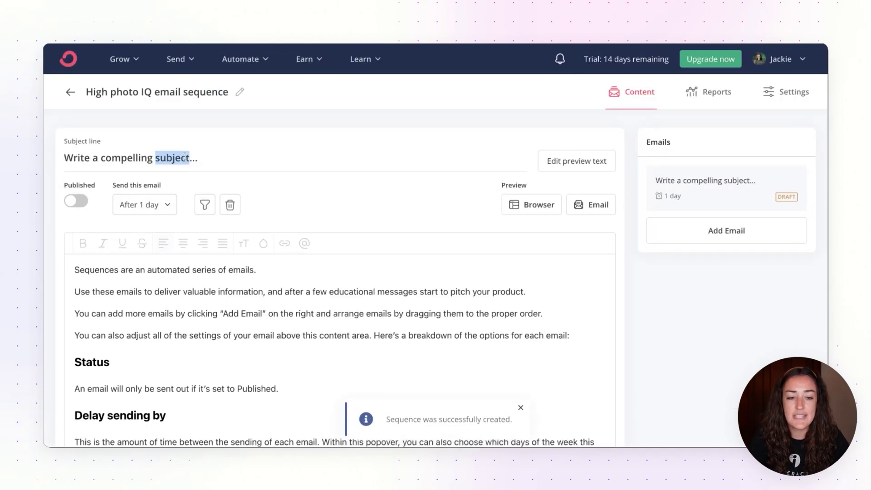
{"action": "type", "text": "Yo"}
{"action": "key", "text": "ctrl+a"}
{"action": "type", "text": "Your Quiz Result 🥁...."}
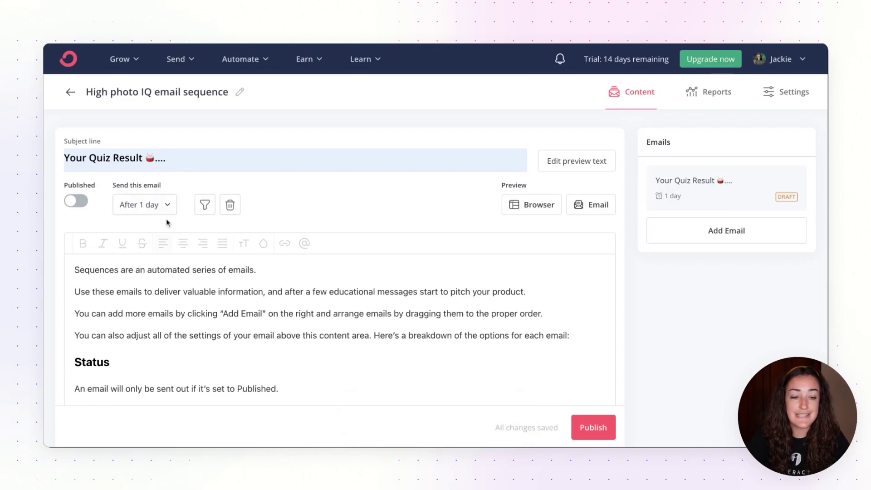
Set the email's delay to 0 days so it sends immediately, and publish it.
{"action": "left_click", "coordinate": [158, 205]}
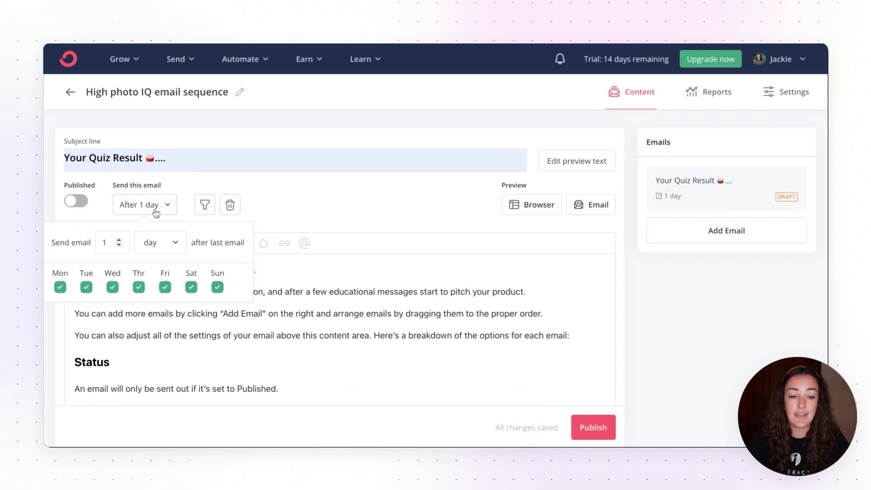
{"action": "left_click", "coordinate": [119, 246]}
{"action": "left_click", "coordinate": [316, 199]}
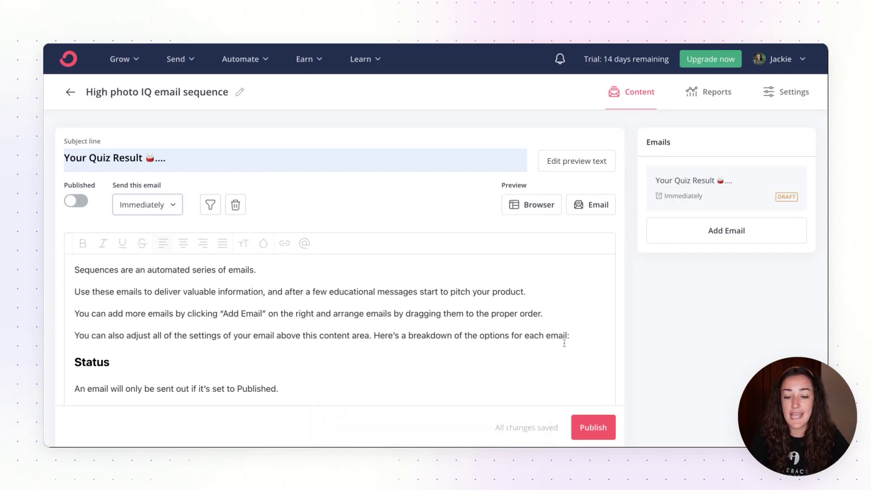
{"action": "left_click", "coordinate": [593, 426]}
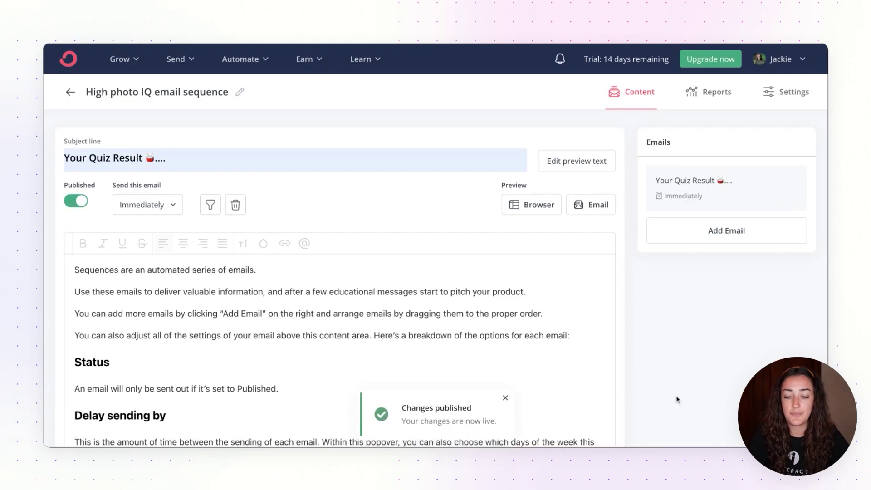
{"action": "left_click", "coordinate": [70, 92]}
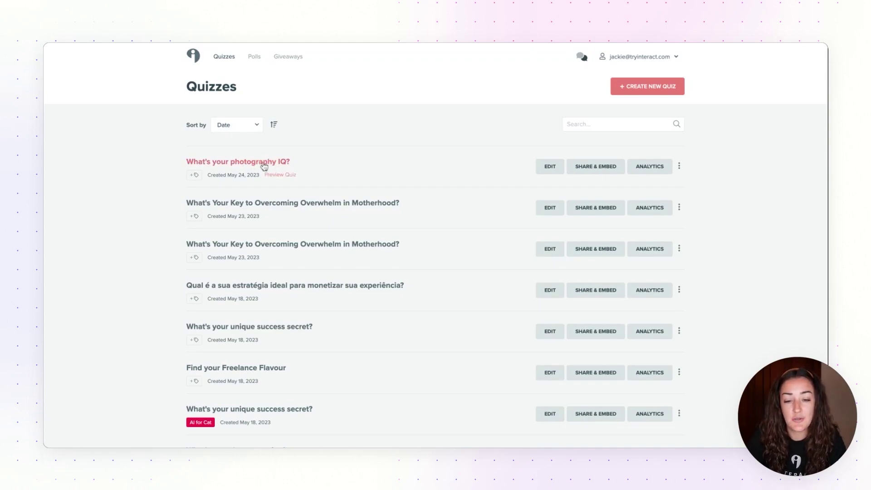
Turn on lead generation for the photography IQ quiz, also asking for first name.
{"action": "left_click", "coordinate": [549, 167]}
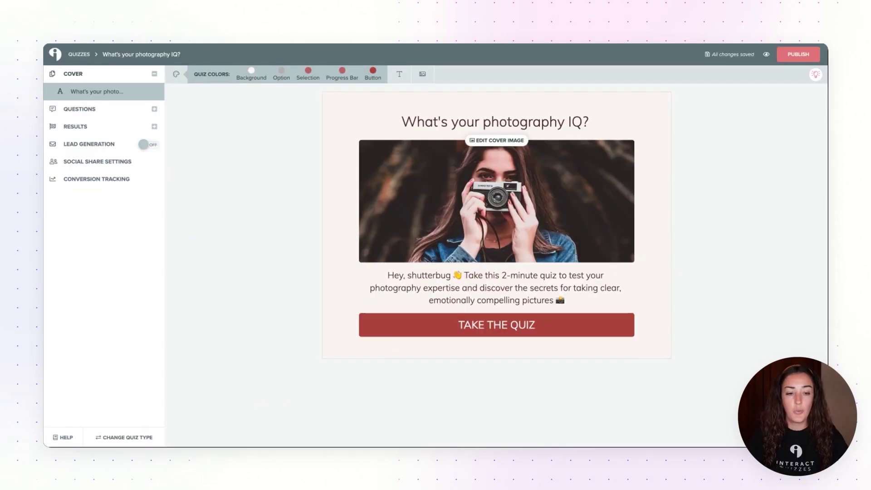
{"action": "left_click", "coordinate": [136, 147]}
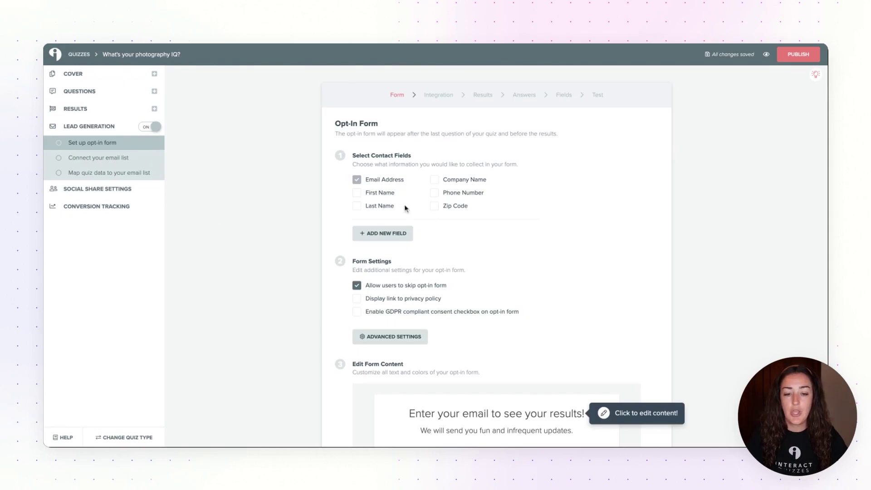
{"action": "left_click", "coordinate": [388, 196]}
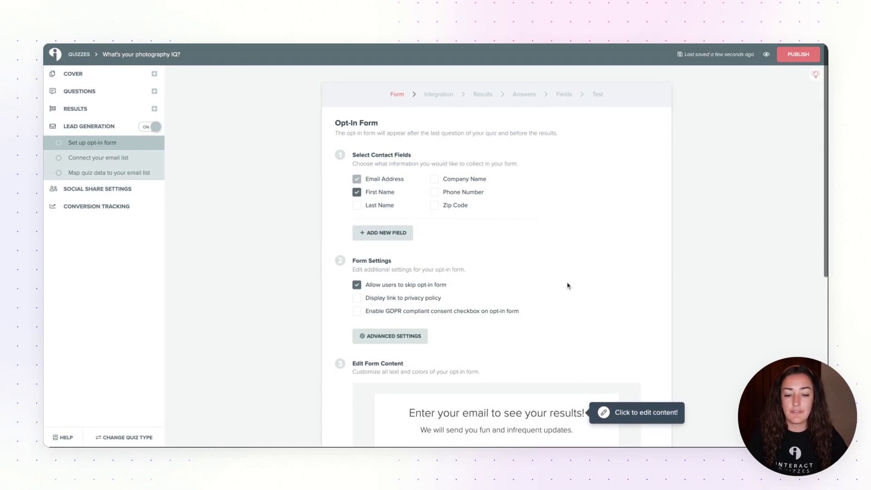
Save the opt-in form and choose ConvertKit as the email marketing integration.
{"action": "scroll", "coordinate": [567, 285], "scroll_direction": "down", "scroll_amount": 4}
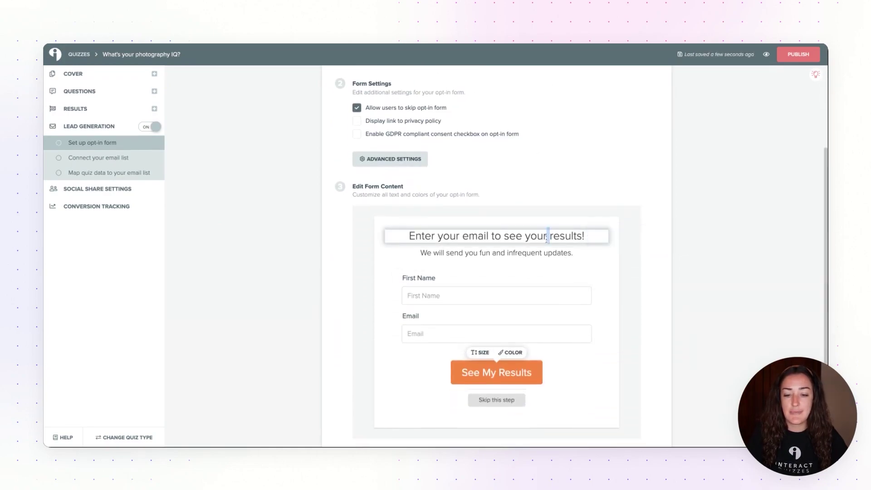
{"action": "left_click", "coordinate": [550, 253]}
{"action": "triple_click", "coordinate": [550, 252]}
{"action": "scroll", "coordinate": [622, 292], "scroll_direction": "down", "scroll_amount": 2}
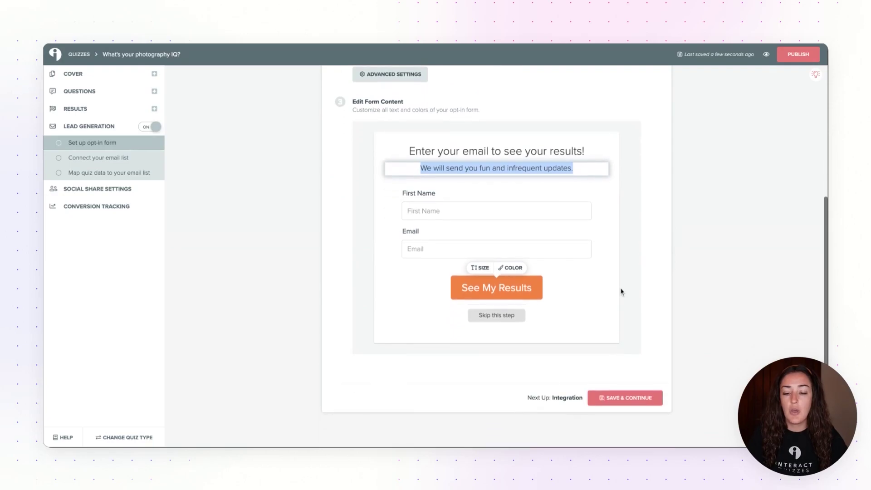
{"action": "left_click", "coordinate": [637, 404]}
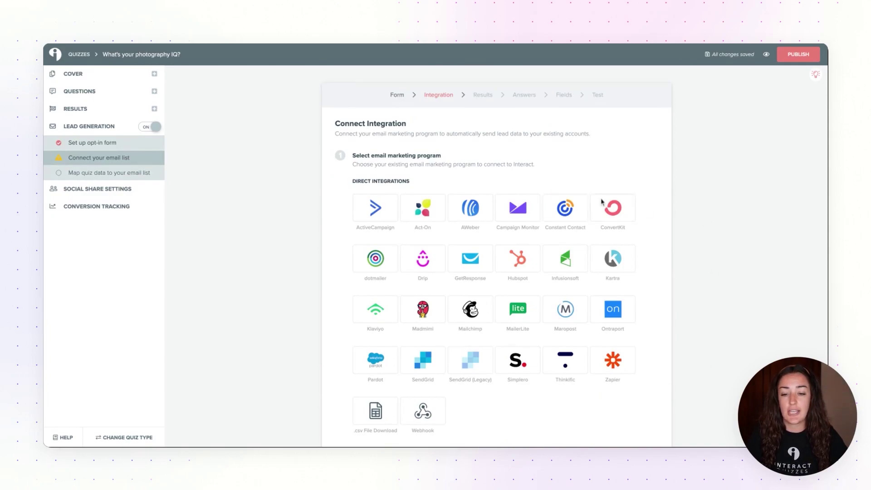
{"action": "left_click", "coordinate": [621, 208]}
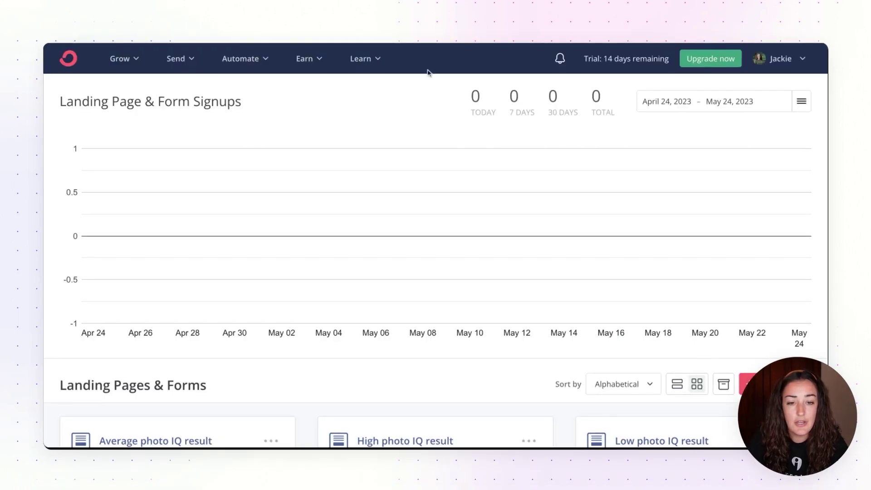
Copy the API key from ConvertKit's Settings > Advanced page and reveal the API secret.
{"action": "left_click", "coordinate": [785, 65]}
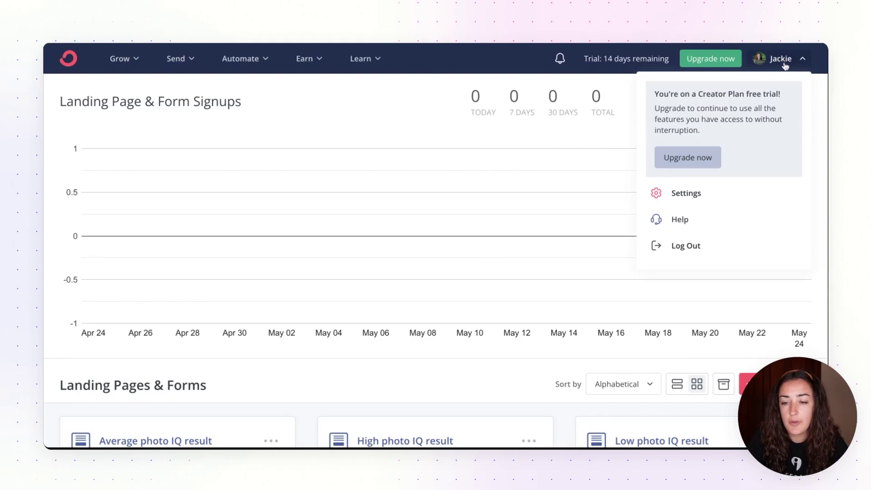
{"action": "left_click", "coordinate": [692, 199]}
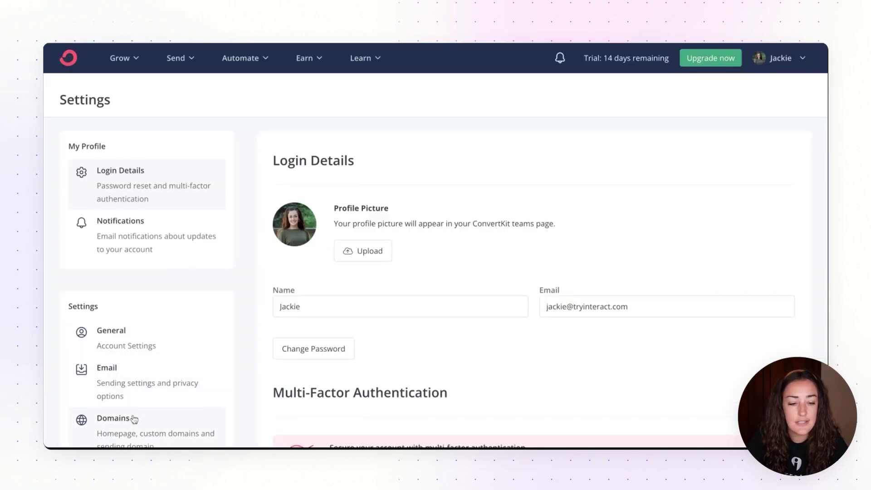
{"action": "scroll", "coordinate": [132, 417], "scroll_direction": "down", "scroll_amount": 7}
{"action": "left_click", "coordinate": [117, 305]}
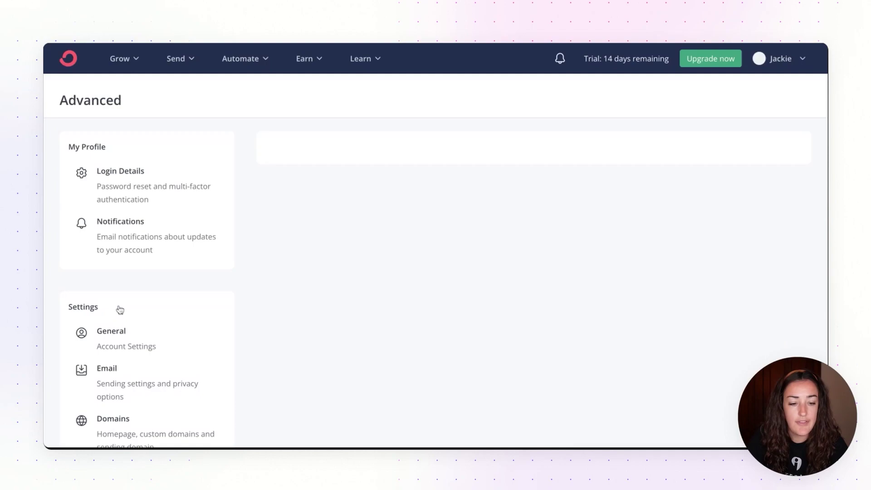
{"action": "scroll", "coordinate": [540, 286], "scroll_direction": "down", "scroll_amount": 2}
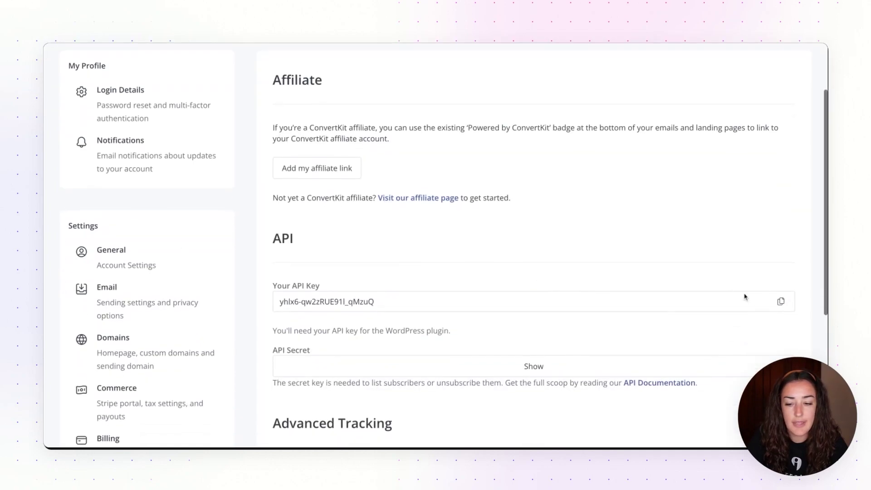
{"action": "left_click", "coordinate": [785, 307]}
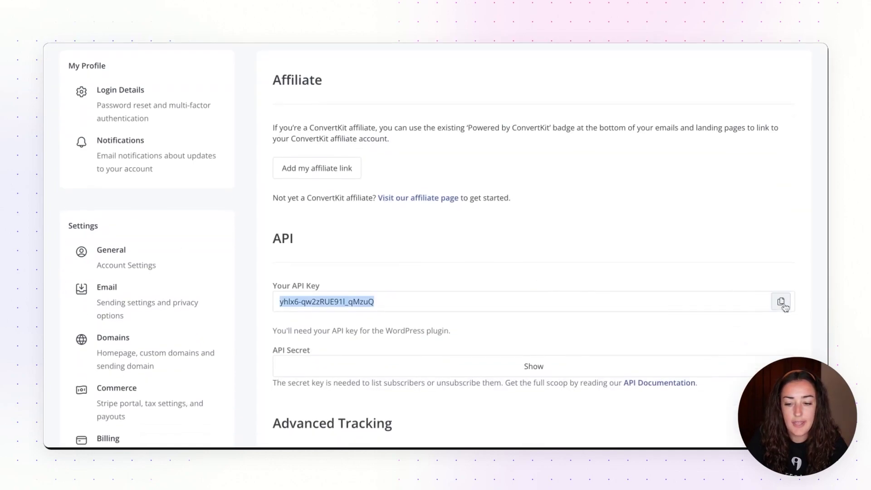
{"action": "left_click", "coordinate": [533, 366]}
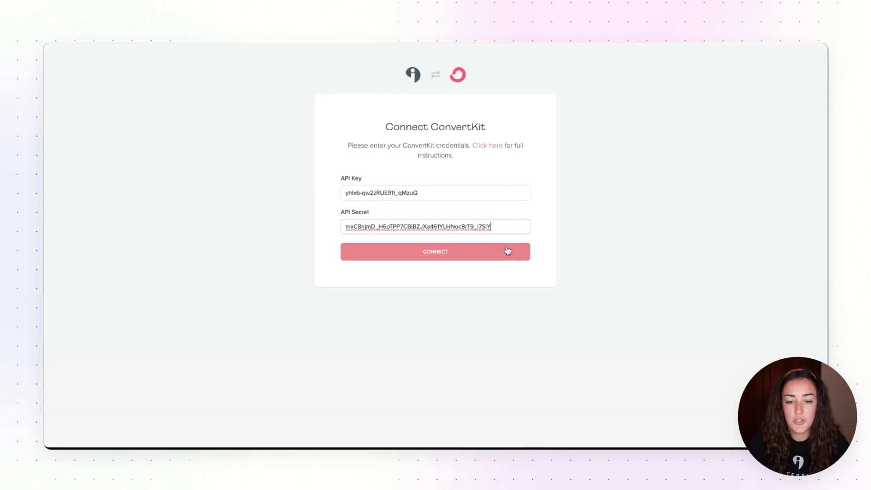
Connect Interact to ConvertKit using the pasted API key and secret.
{"action": "left_click", "coordinate": [502, 251]}
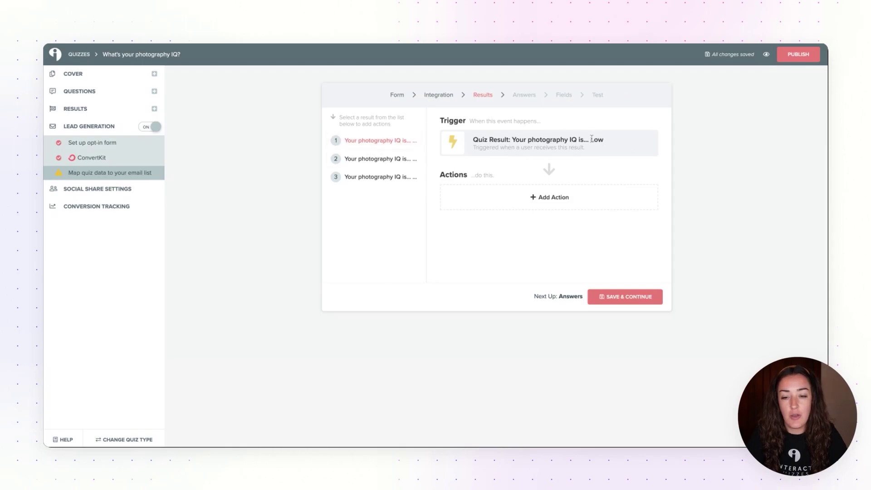
Make the Low result add takers to the 'Low photo IQ email sequence'.
{"action": "left_click_drag", "start_coordinate": [591, 139], "coordinate": [617, 141]}
{"action": "left_click", "coordinate": [560, 200]}
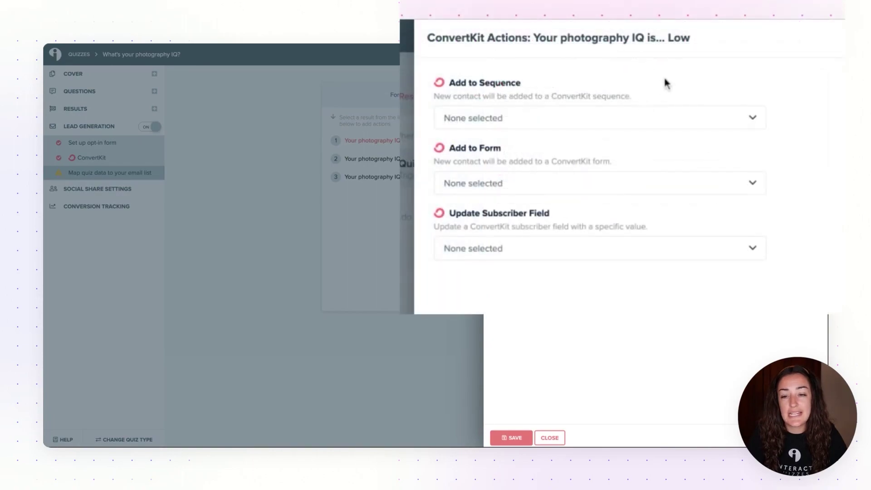
{"action": "left_click", "coordinate": [528, 126]}
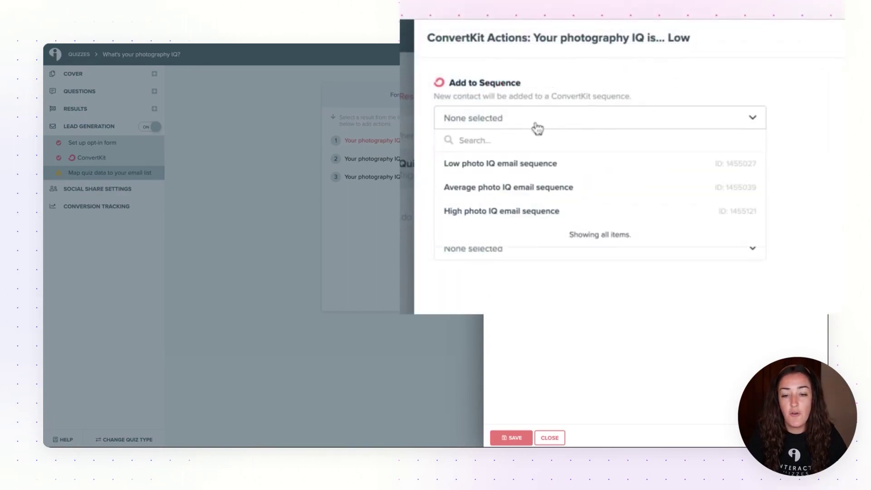
{"action": "left_click", "coordinate": [532, 164]}
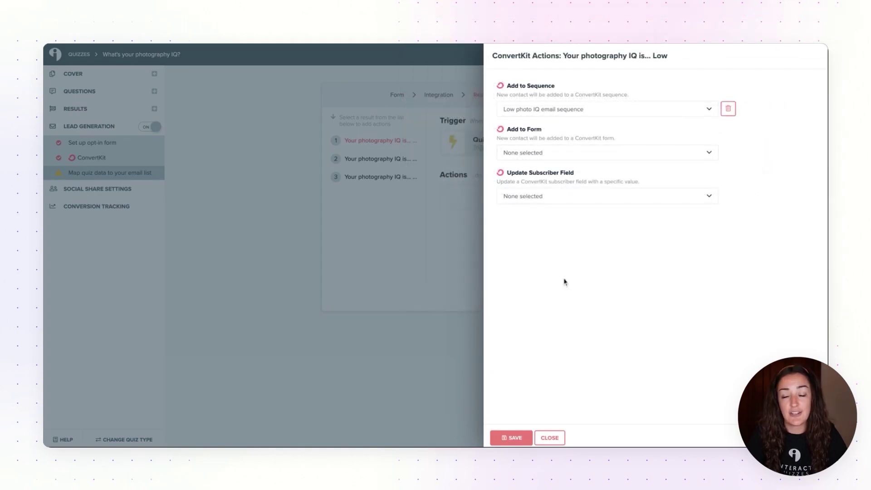
{"action": "left_click", "coordinate": [515, 437]}
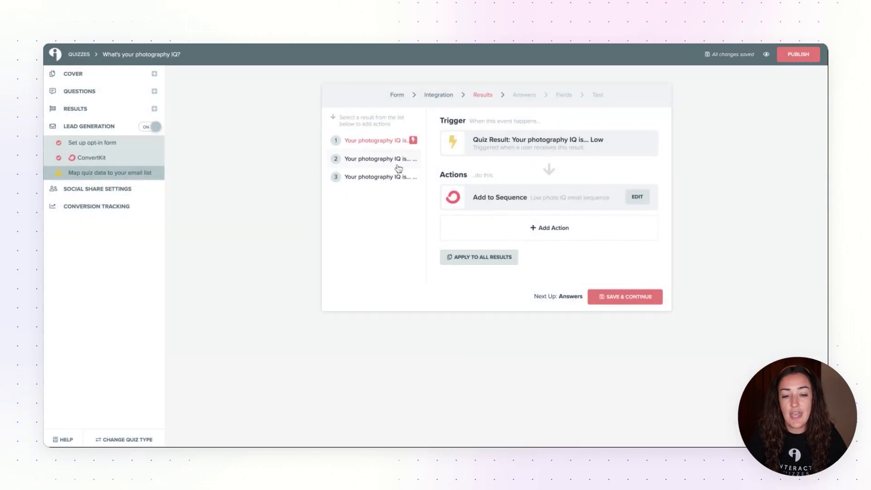
Make the Average result add takers to the 'Average photo IQ email sequence'.
{"action": "left_click", "coordinate": [395, 163]}
{"action": "left_click", "coordinate": [554, 197]}
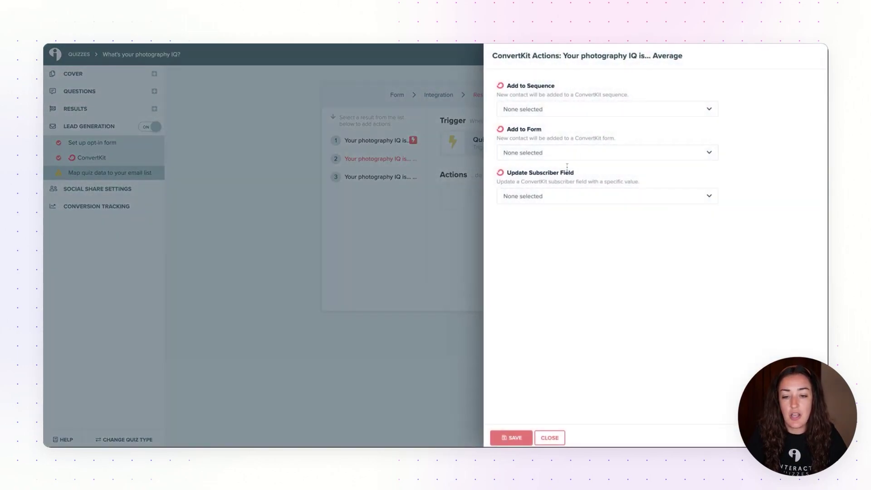
{"action": "left_click_drag", "start_coordinate": [645, 56], "coordinate": [653, 56]}
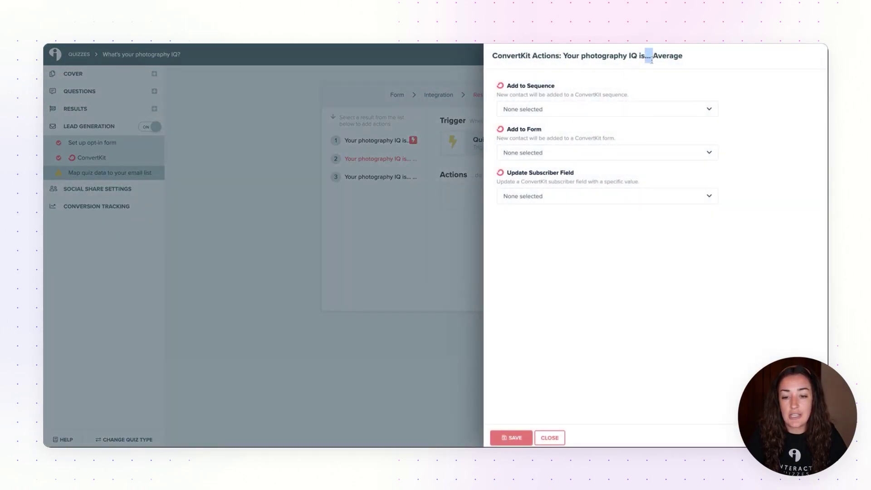
{"action": "double_click", "coordinate": [668, 56]}
{"action": "left_click", "coordinate": [573, 111]}
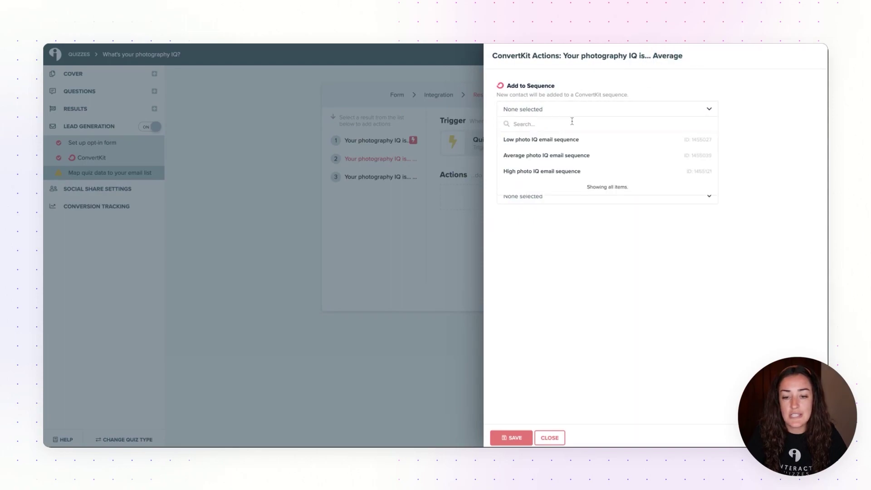
{"action": "left_click", "coordinate": [566, 157]}
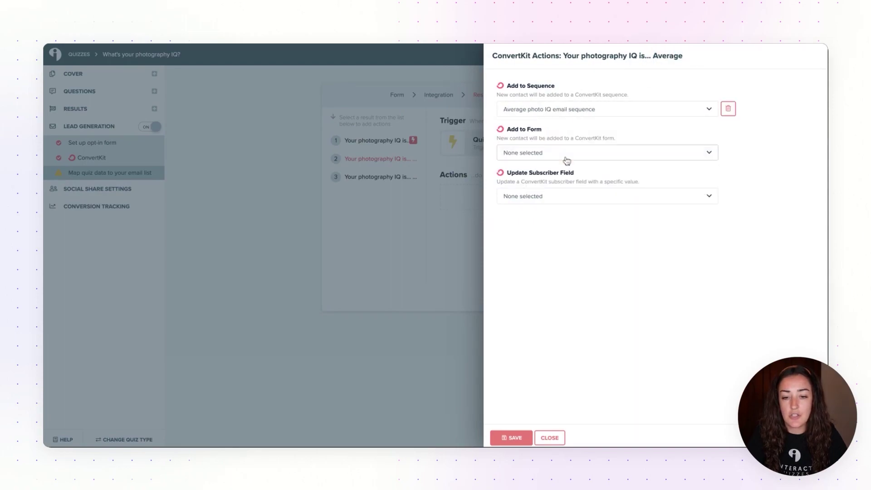
{"action": "left_click", "coordinate": [511, 438]}
Make the High result add takers to the 'High photo IQ email sequence'.
{"action": "left_click", "coordinate": [391, 179]}
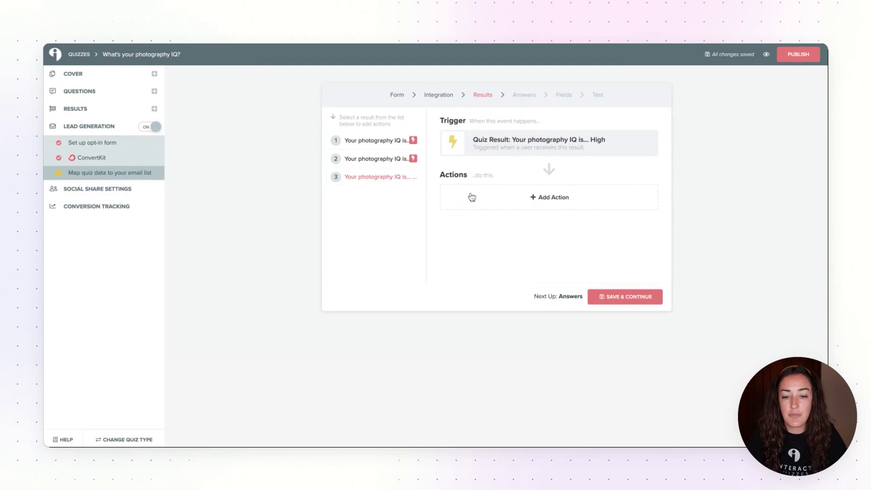
{"action": "left_click", "coordinate": [559, 203]}
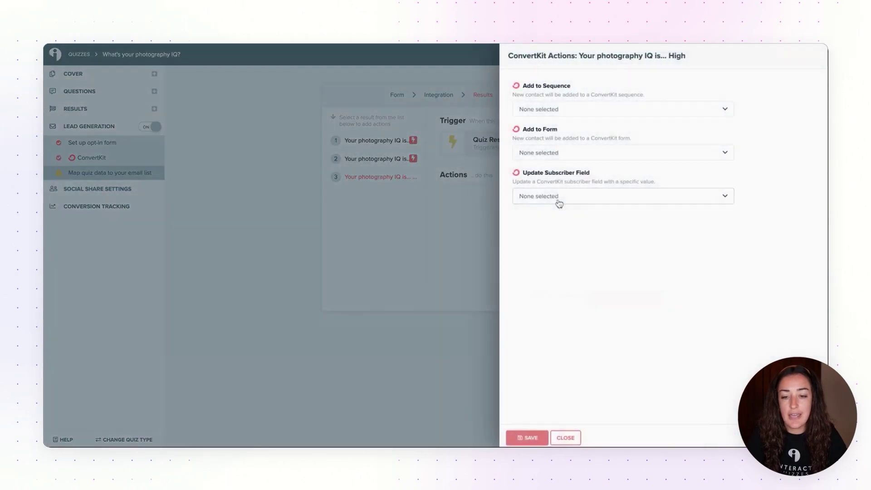
{"action": "left_click", "coordinate": [578, 112]}
{"action": "left_click", "coordinate": [565, 171]}
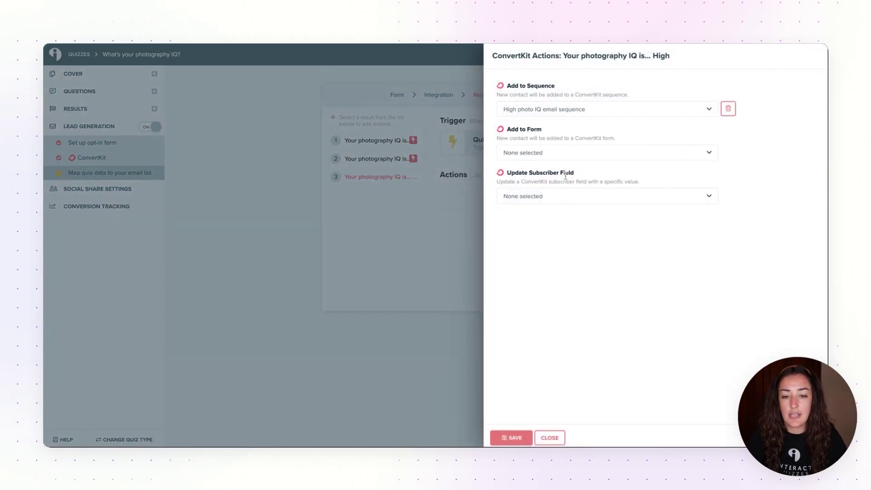
{"action": "left_click", "coordinate": [516, 436]}
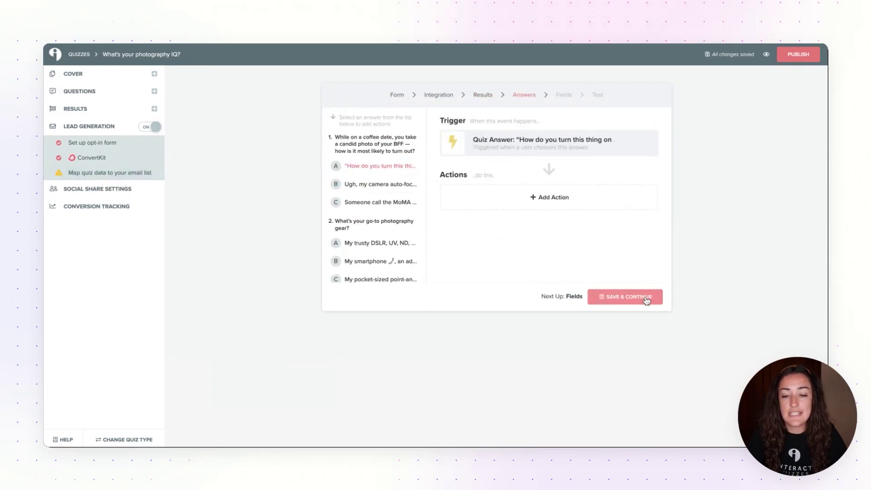
Continue past the Answers step to the Form Field Mapping step.
{"action": "left_click", "coordinate": [646, 300]}
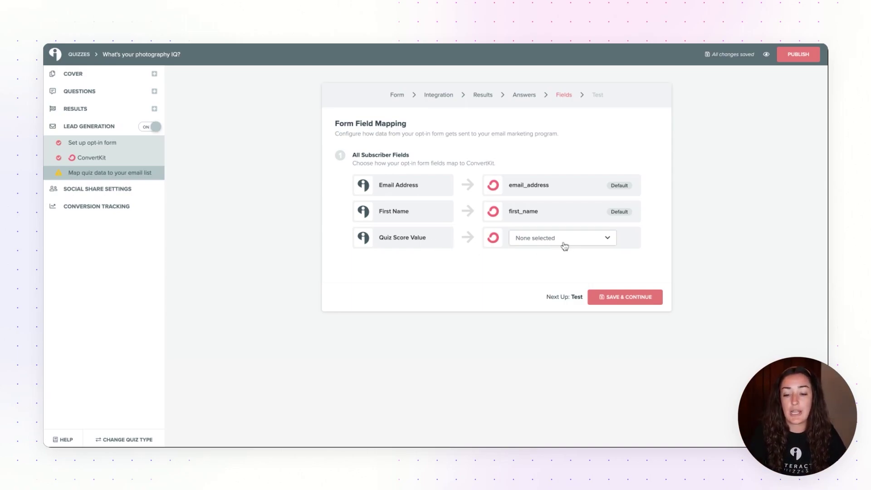
Advance to the Test step showing ConvertKit connected, then start publishing the quiz.
{"action": "left_click", "coordinate": [626, 300]}
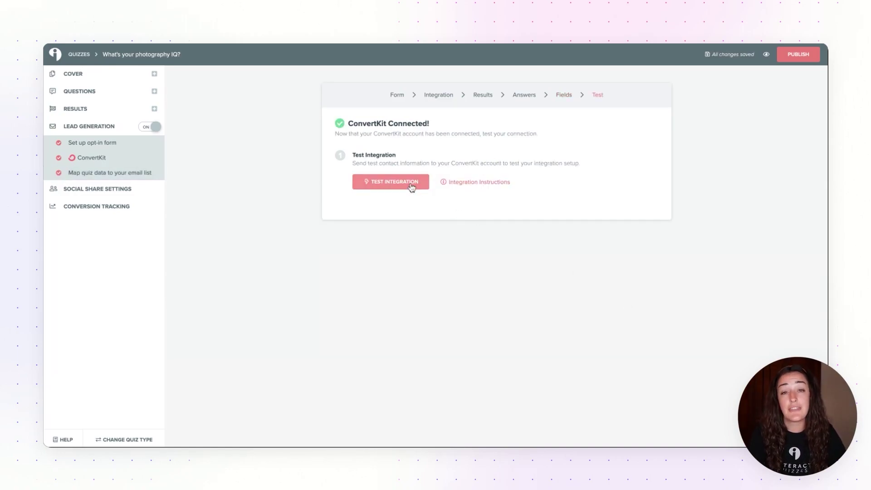
{"action": "left_click", "coordinate": [802, 59]}
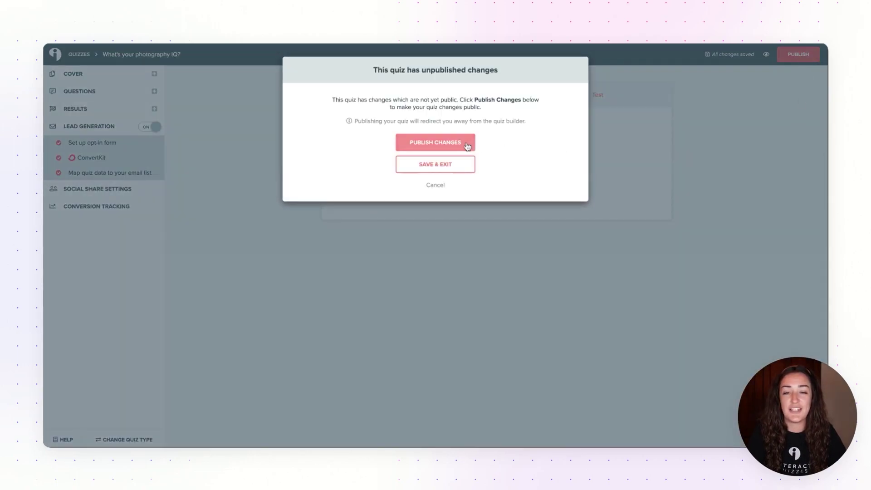